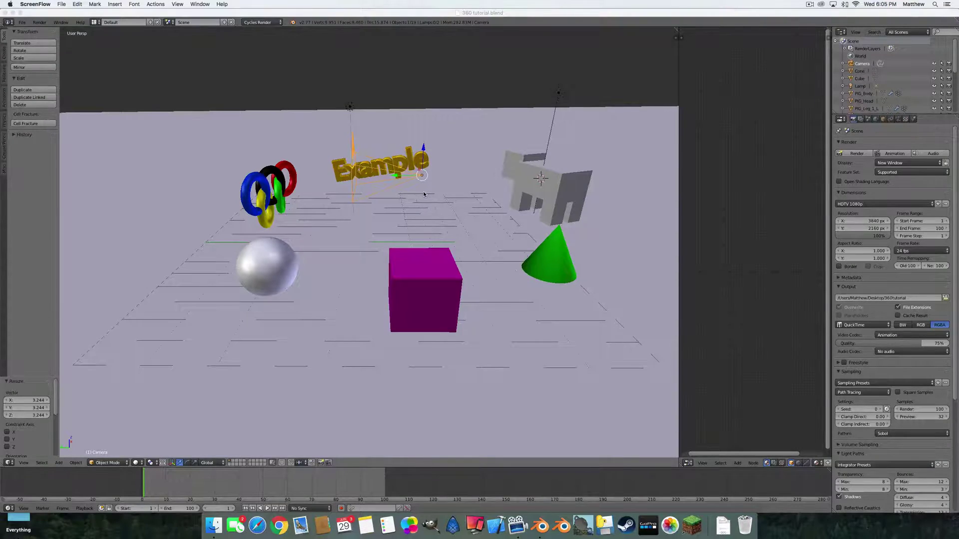
# Step: Examine the arrangement of the camera, example text, rings, sphere, cube, cone and pig around the 3D scene from all sides
pyautogui.scroll(-10, 424, 194)
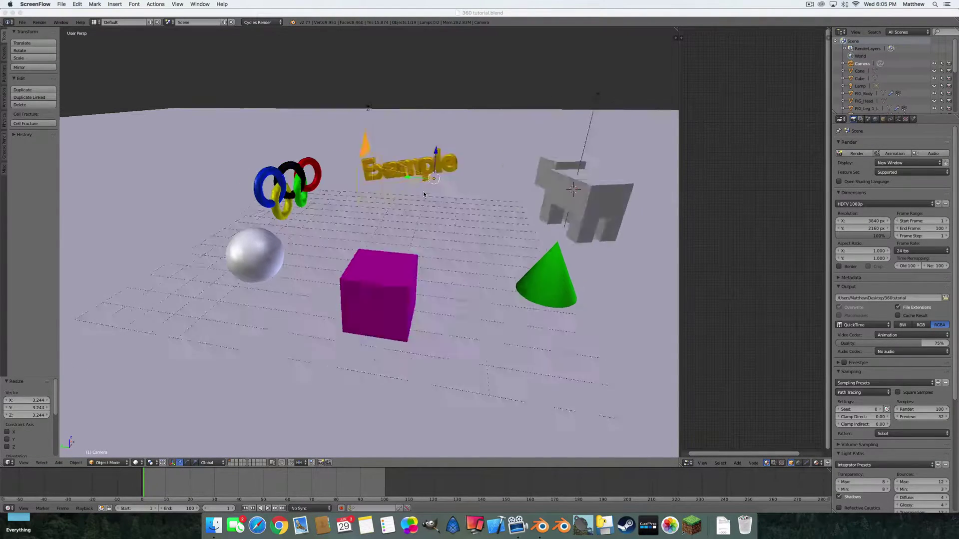
pyautogui.scroll(-10, 423, 194)
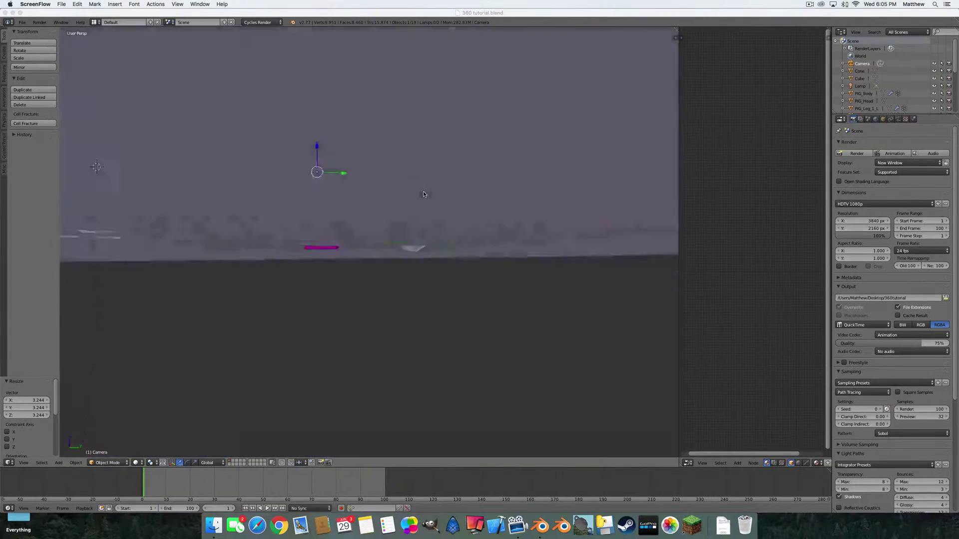
pyautogui.scroll(-10, 423, 194)
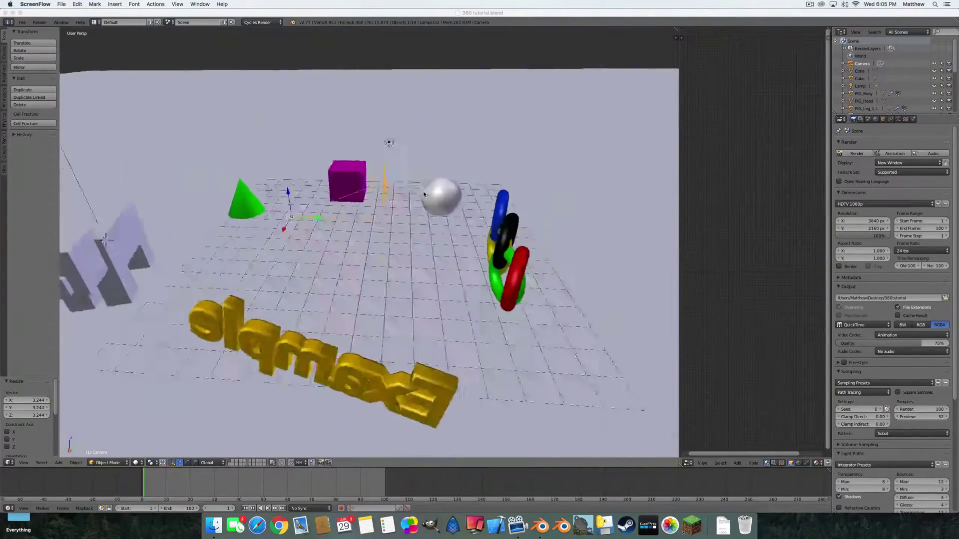
pyautogui.scroll(-2, 423, 193)
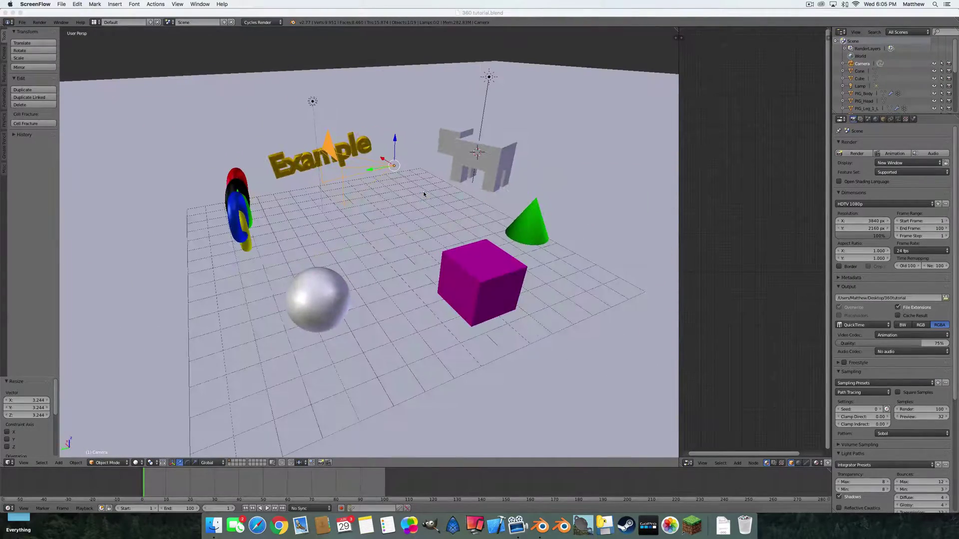
pyautogui.scroll(-10, 423, 194)
pyautogui.scroll(-10, 424, 194)
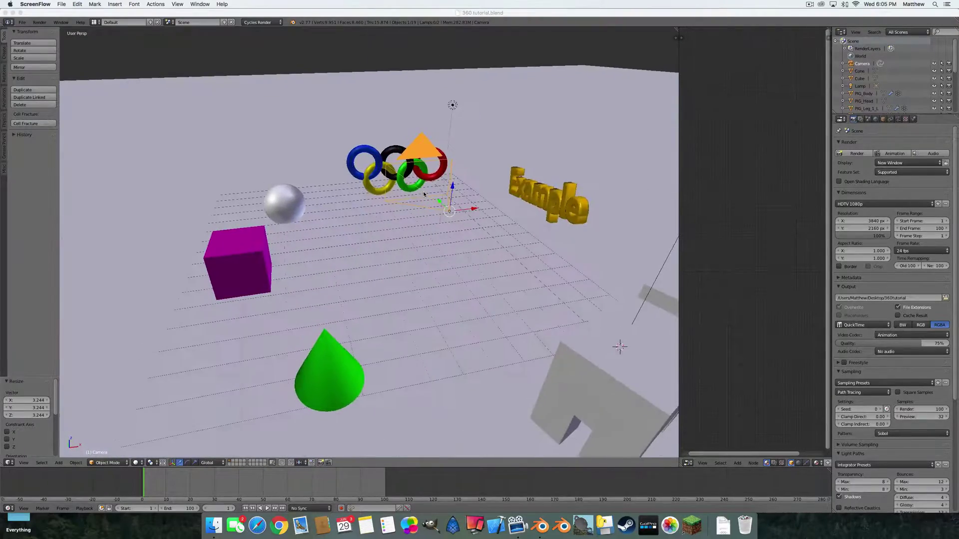
pyautogui.scroll(-10, 424, 194)
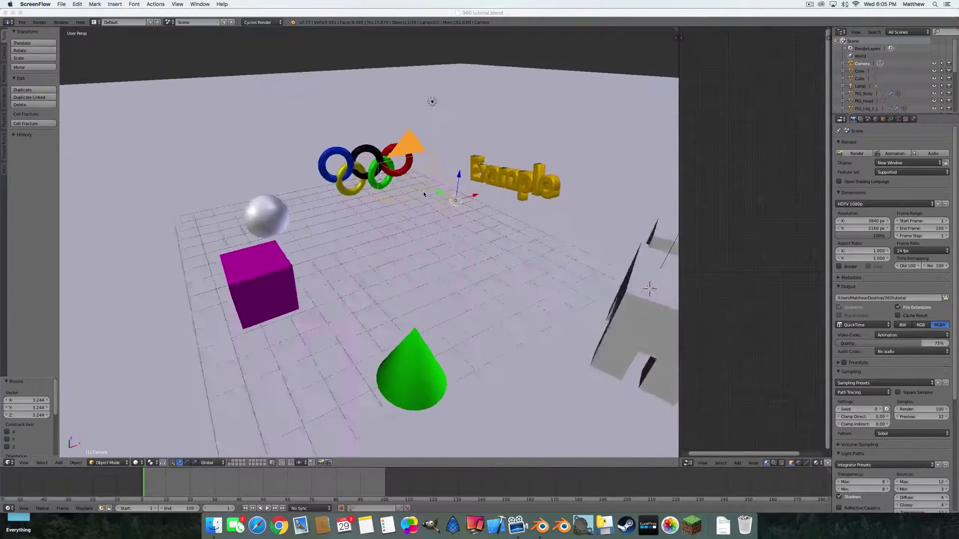
pyautogui.scroll(-10, 424, 193)
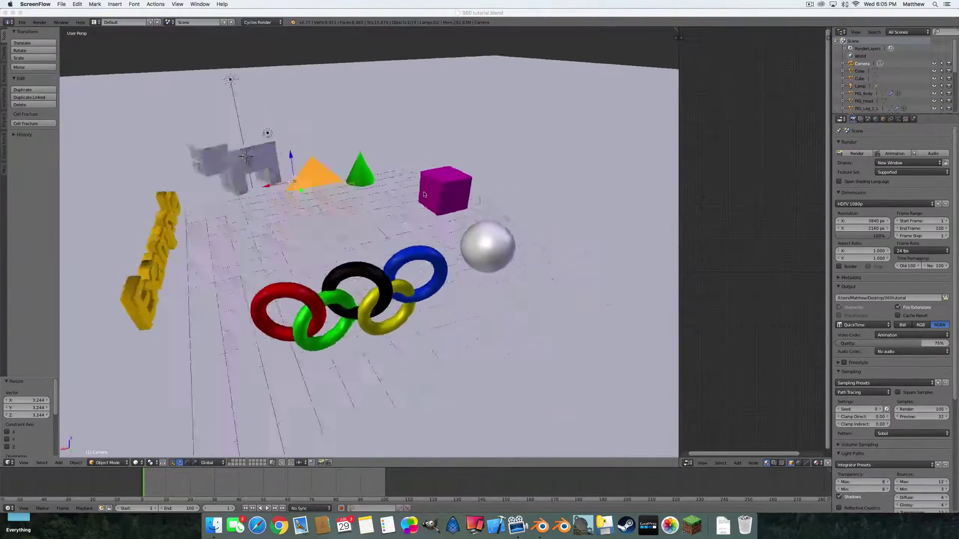
pyautogui.scroll(-5, 424, 194)
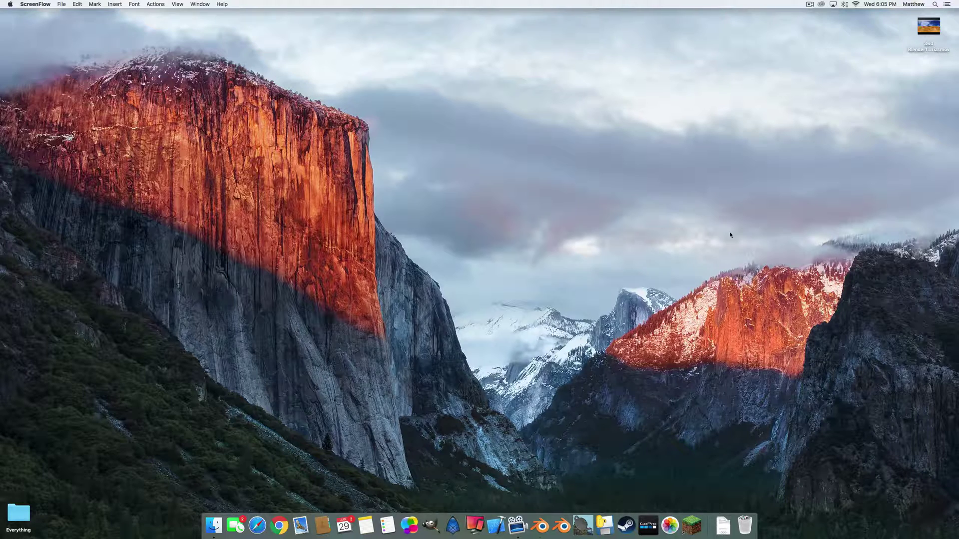
# Step: Launch the Spatial Media Metadata Injector app
pyautogui.moveTo(934, 30); pyautogui.dragTo(728, 202)
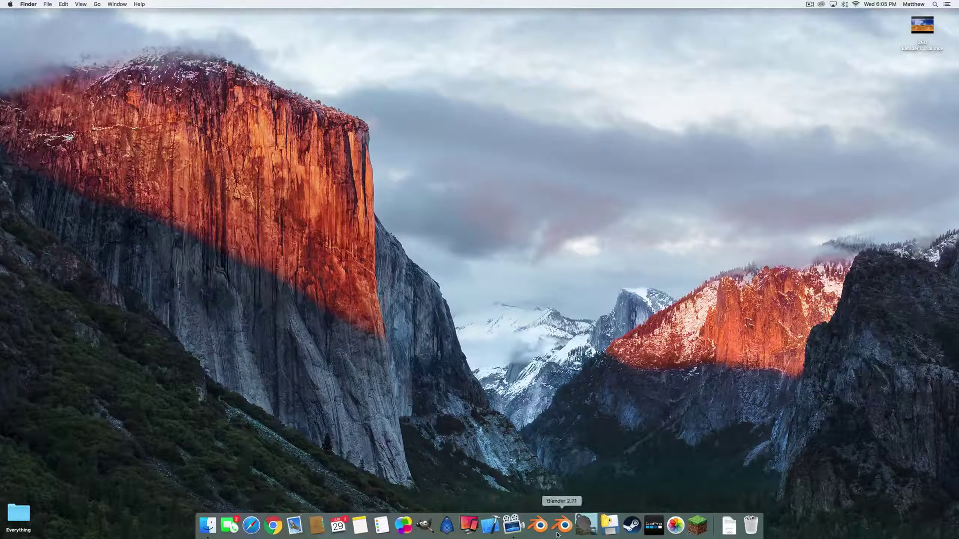
pyautogui.click(602, 530)
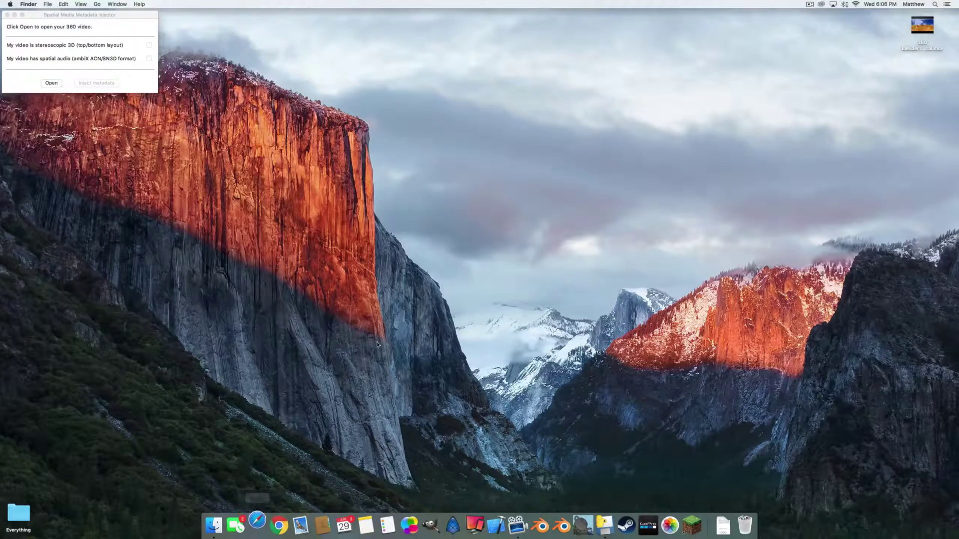
# Step: Switch to Safari and search the web for "youtube metadata"
pyautogui.click(254, 524)
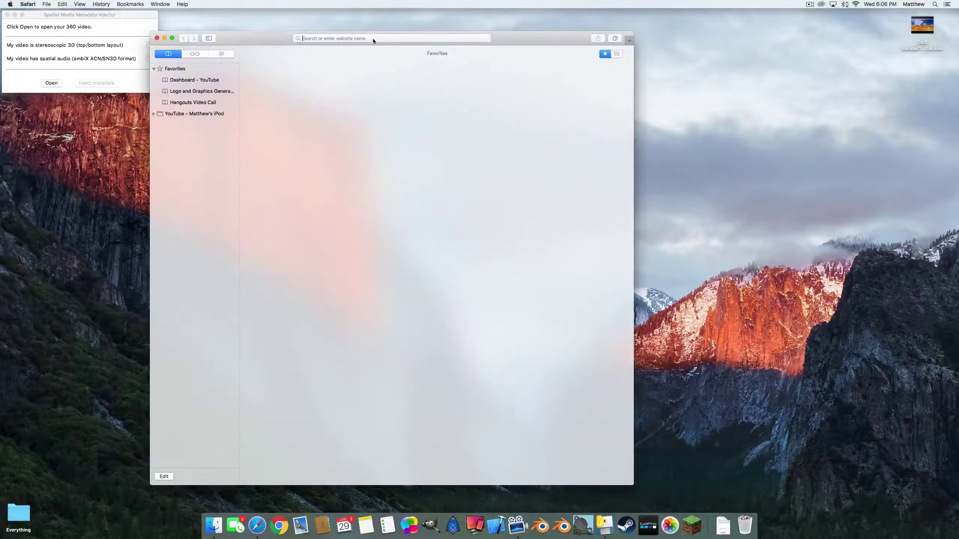
pyautogui.click(373, 39)
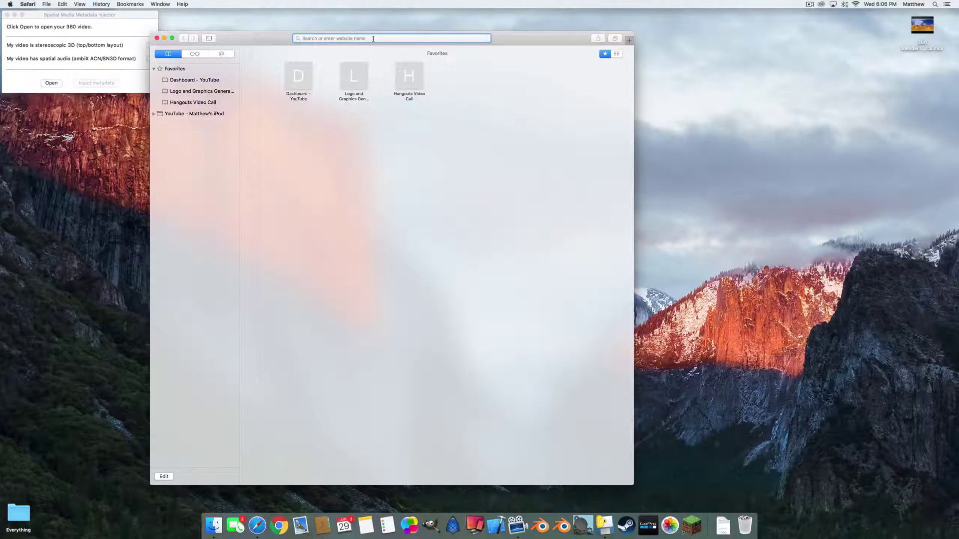
pyautogui.write('you')
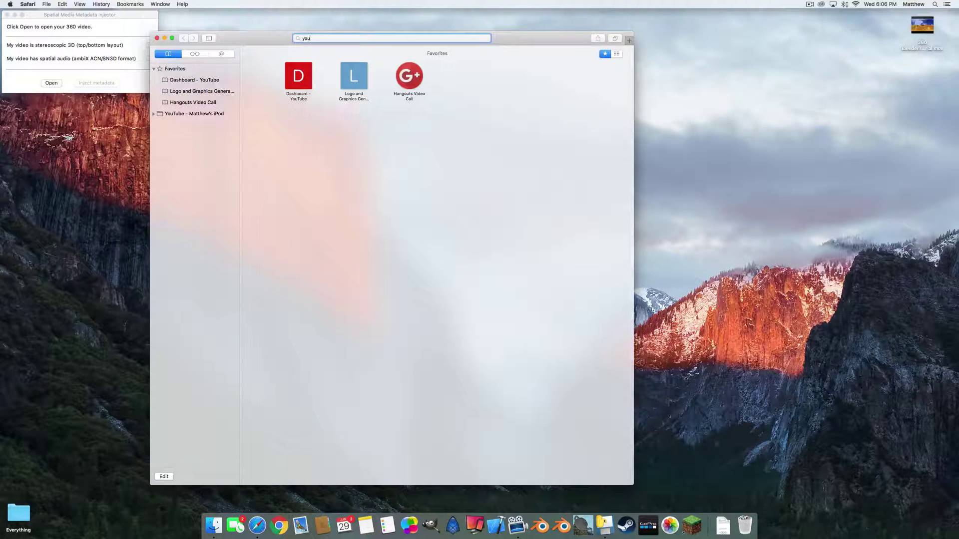
pyautogui.write('tube')
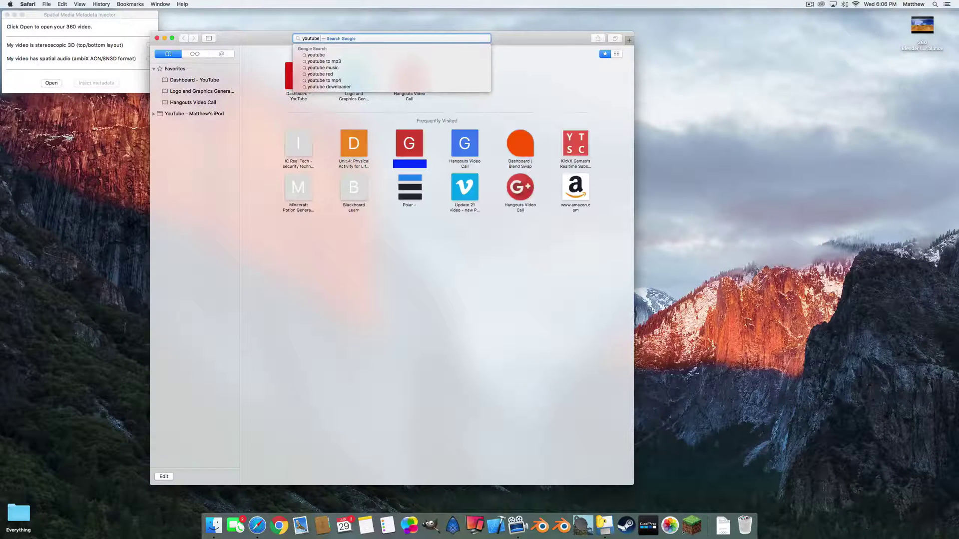
pyautogui.write(' met')
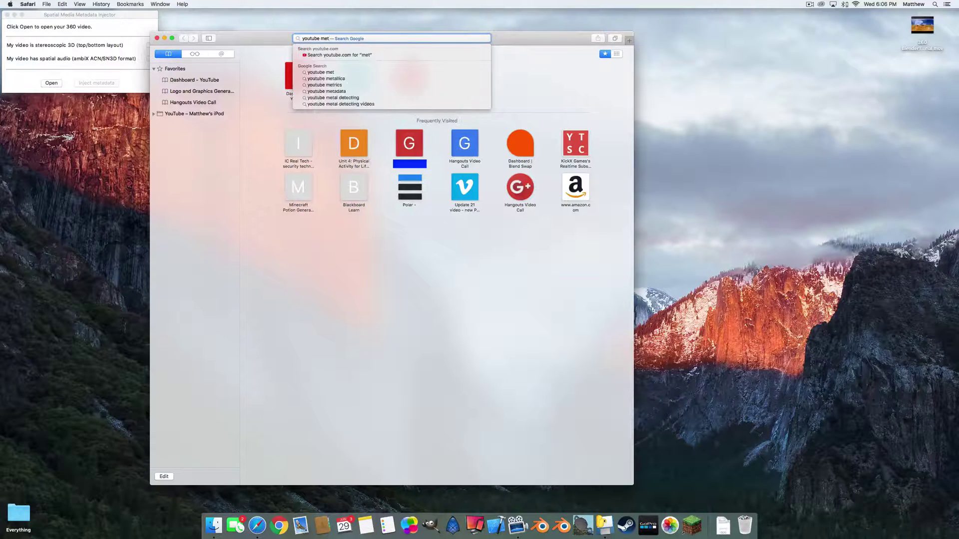
pyautogui.write('a')
pyautogui.press('Down')
pyautogui.press('Down')
pyautogui.press('Down')
pyautogui.press('Down')
pyautogui.press('Up')
pyautogui.press('Return')
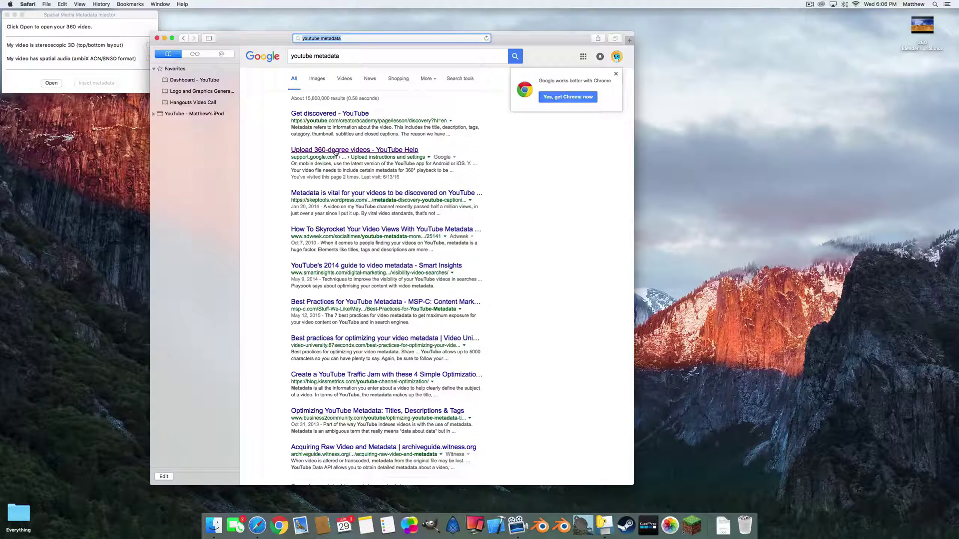
# Step: Read Step 1 and Step 2 of YouTube Help's "Upload 360-degree videos" article, and close the browser window
pyautogui.click(335, 152)
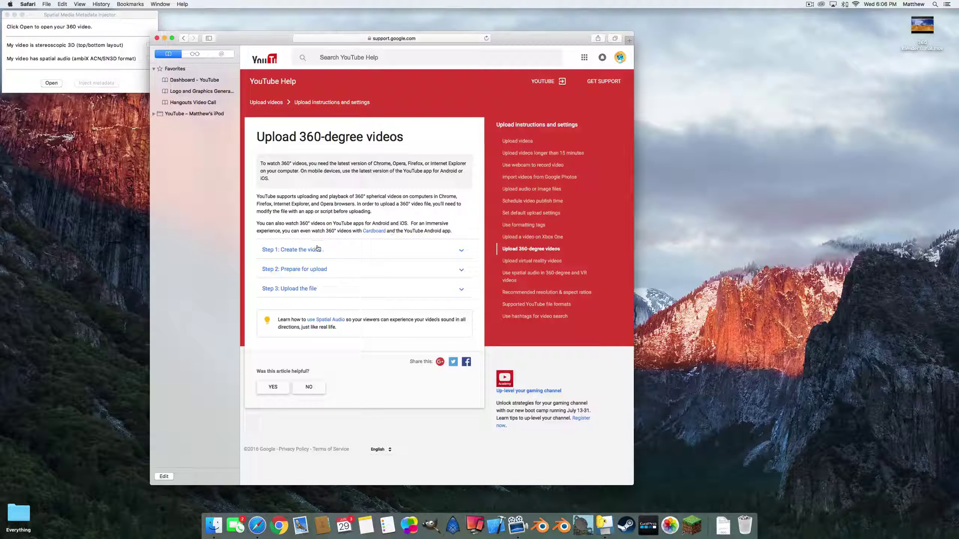
pyautogui.click(461, 251)
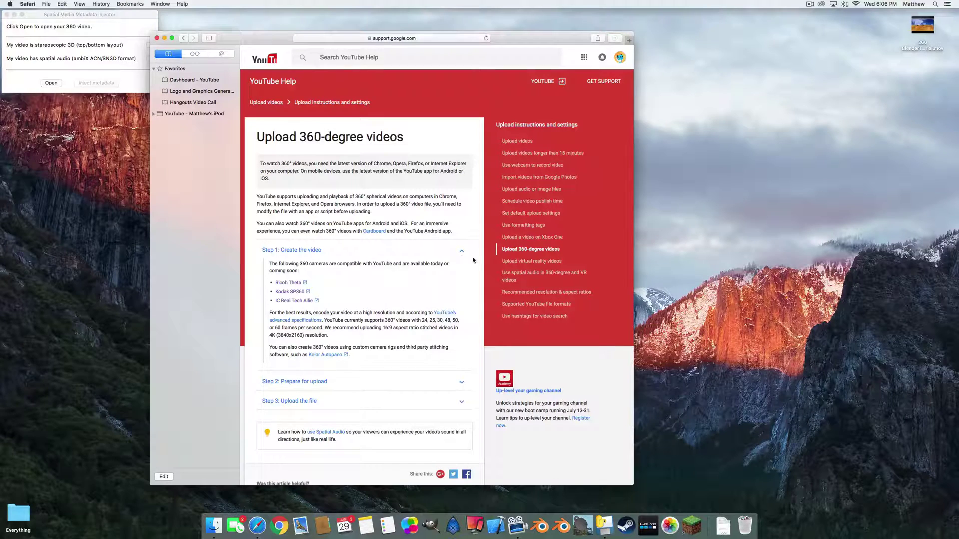
pyautogui.click(461, 255)
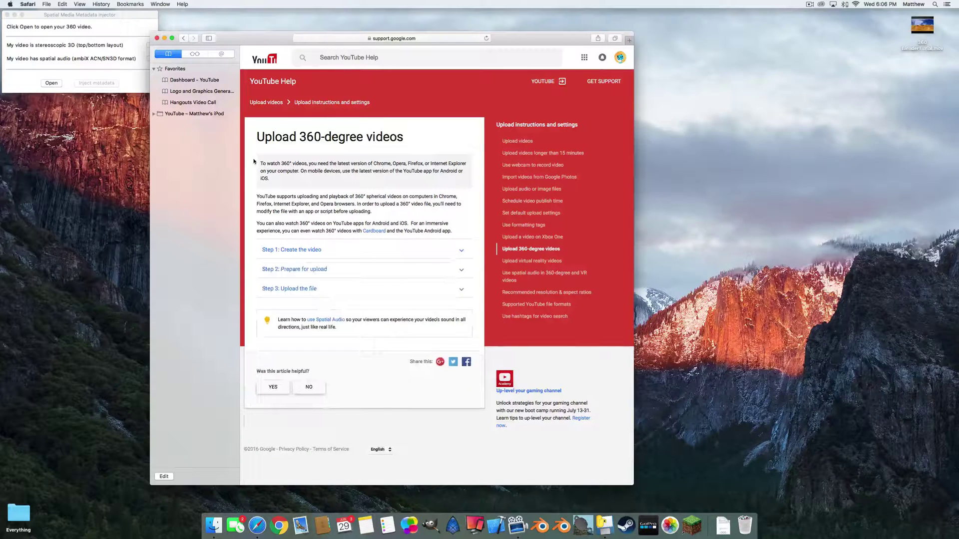
pyautogui.moveTo(239, 168); pyautogui.dragTo(155, 170)
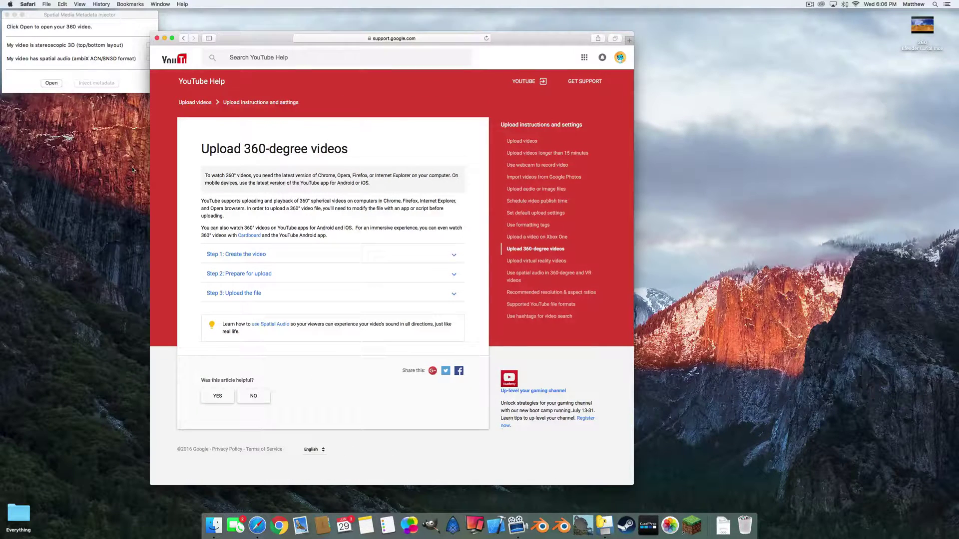
pyautogui.click(452, 272)
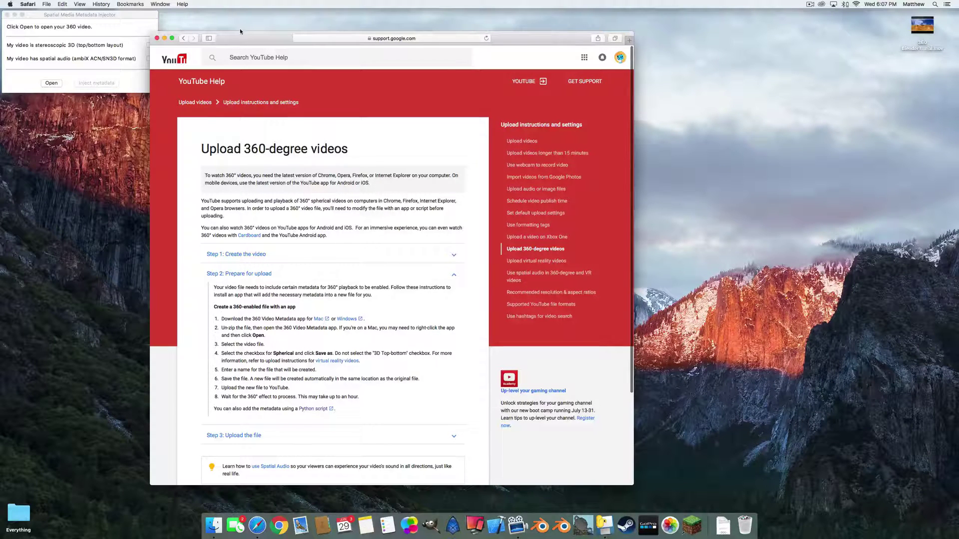
pyautogui.click(157, 38)
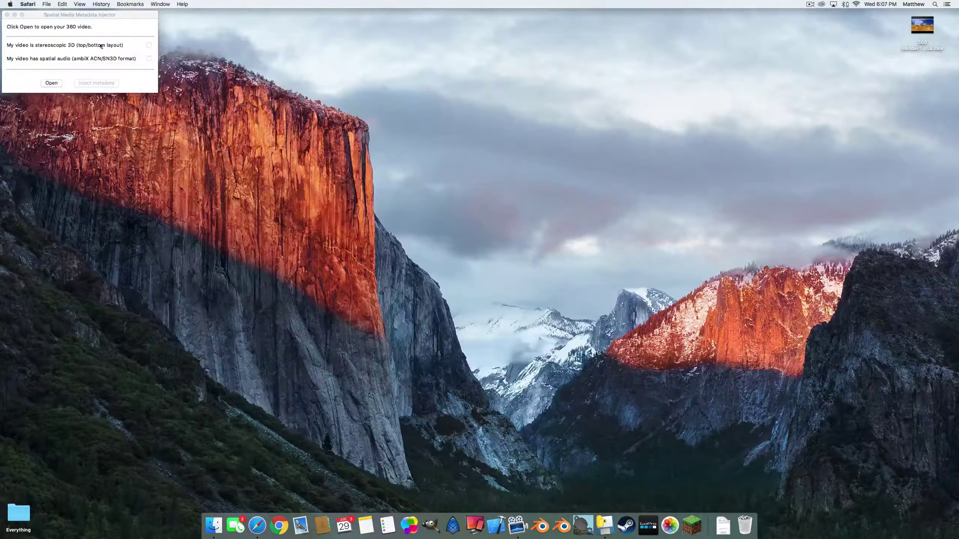
# Step: Load 360 BlenderTutorial.mov from the Desktop into the Spatial Media Metadata Injector
pyautogui.moveTo(90, 14); pyautogui.dragTo(146, 69)
pyautogui.click(107, 139)
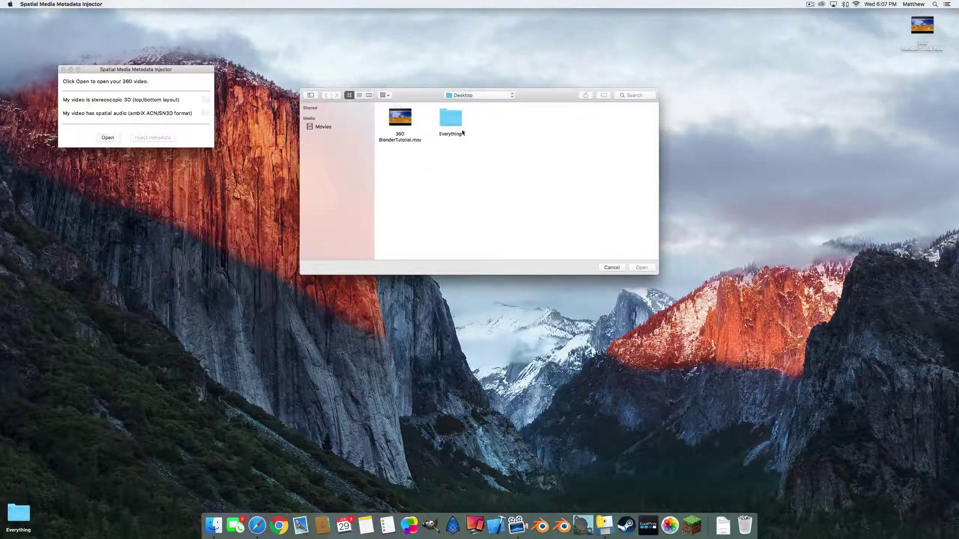
pyautogui.click(411, 117)
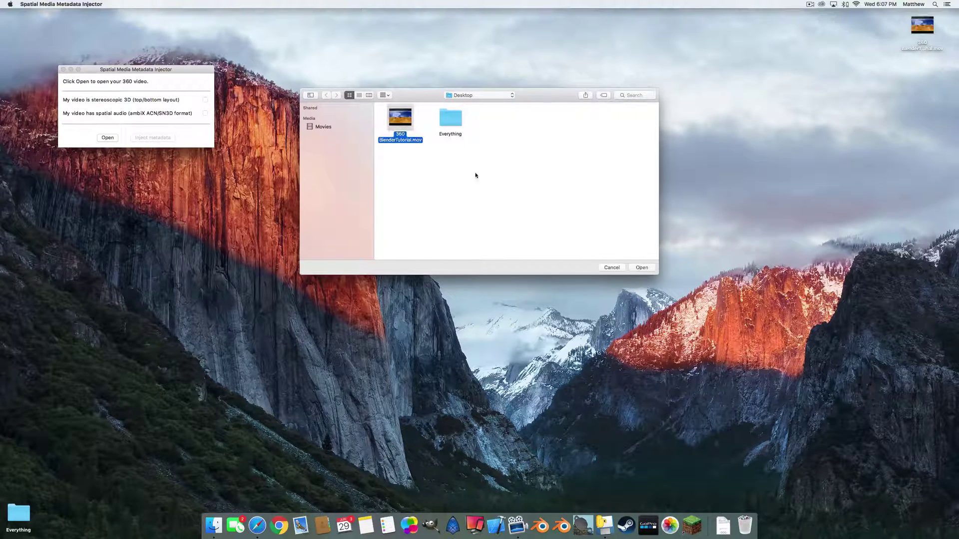
pyautogui.click(642, 269)
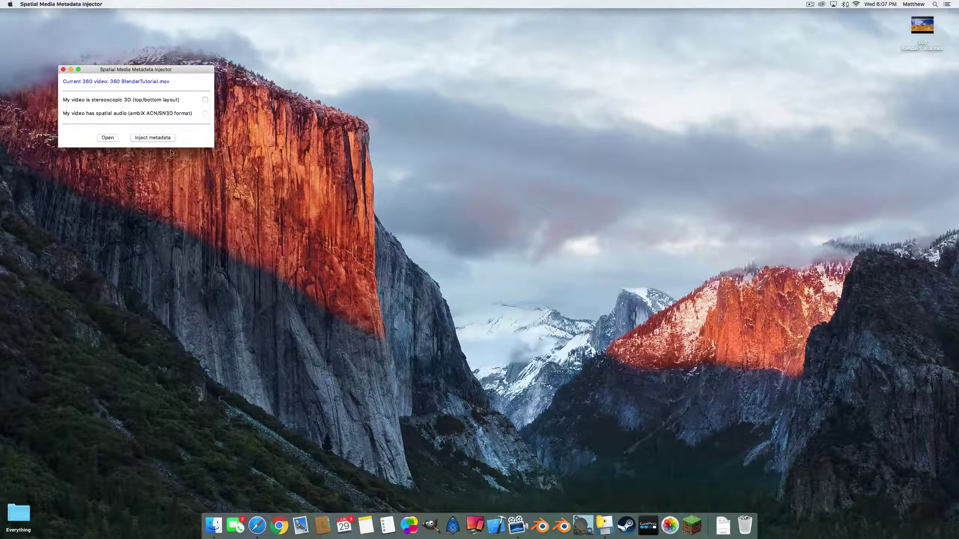
# Step: Inject the metadata with stereoscopic 3D left off and save the video to the Desktop as 360 BlenderTutorial_injected.mov
pyautogui.click(204, 100)
pyautogui.click(205, 100)
pyautogui.click(165, 138)
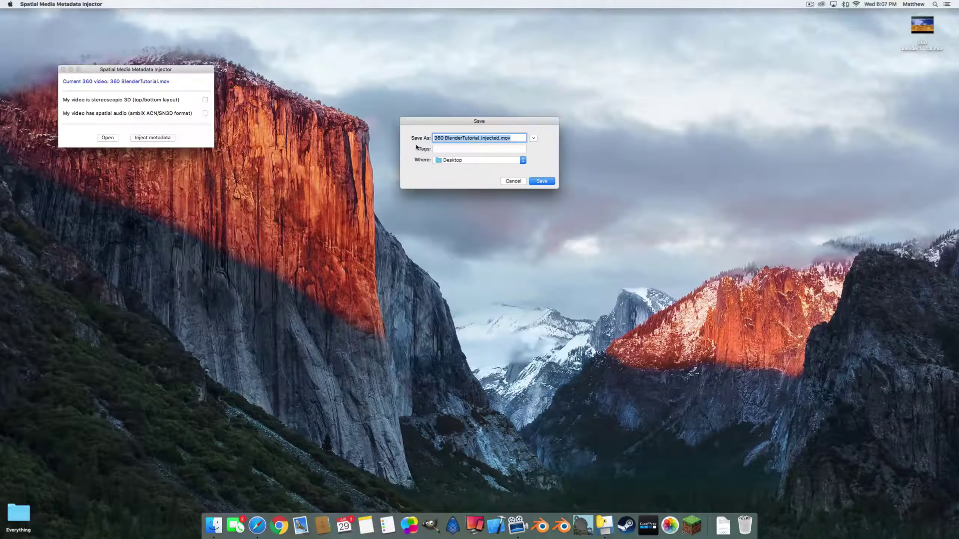
pyautogui.click(542, 181)
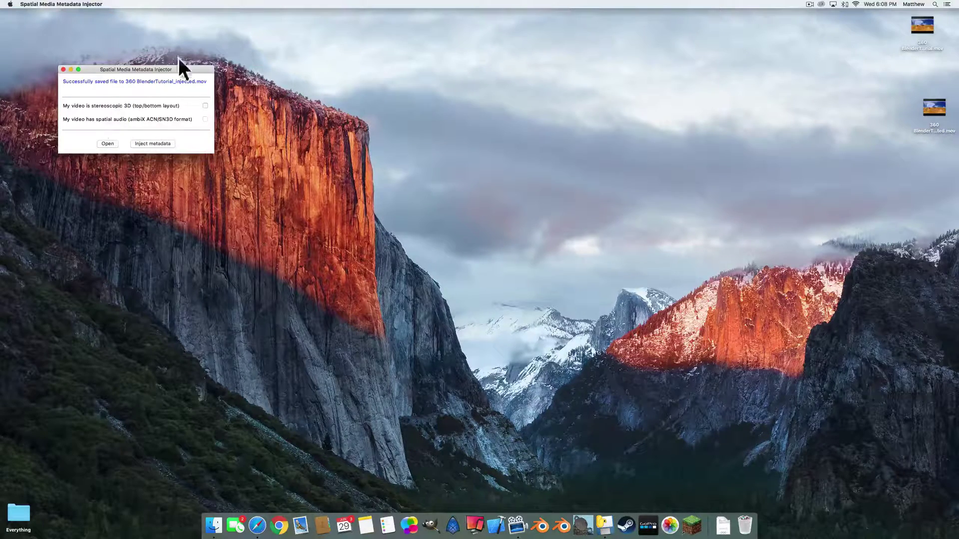
pyautogui.moveTo(165, 70); pyautogui.dragTo(188, 69)
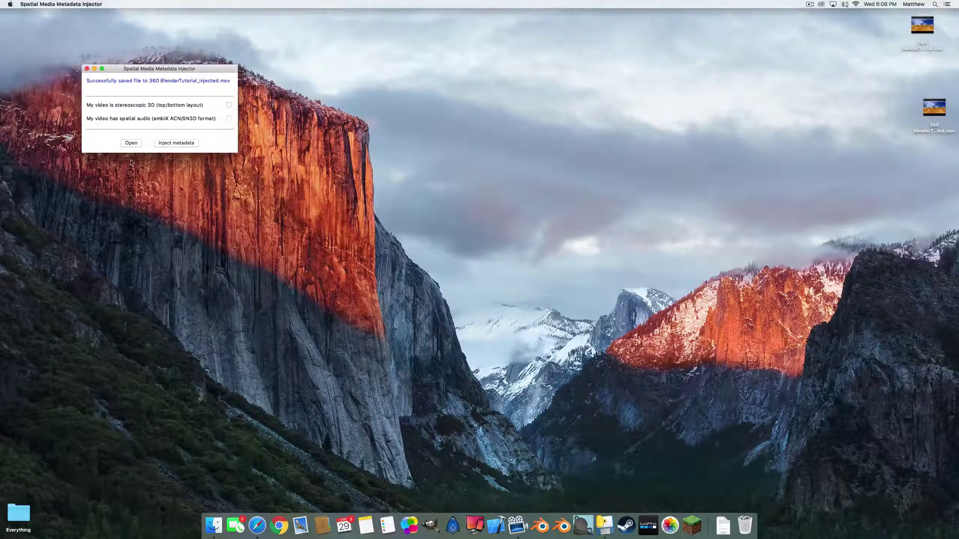
# Step: Play 360 BlenderTutorial_injected.mov from the desktop in QuickTime Player to check its panorama, and close the player window
pyautogui.moveTo(939, 102)
pyautogui.moveTo(939, 102); pyautogui.dragTo(531, 157)
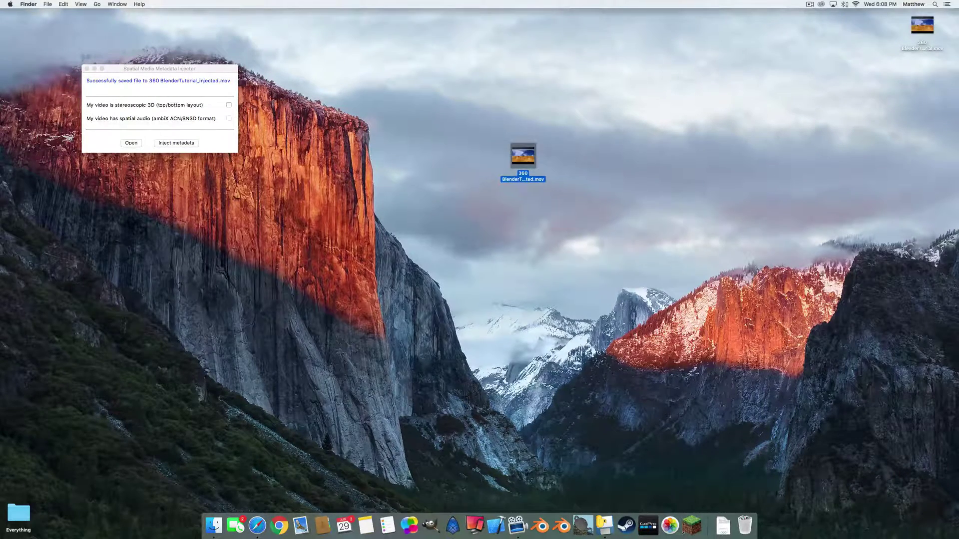
pyautogui.doubleClick(532, 160)
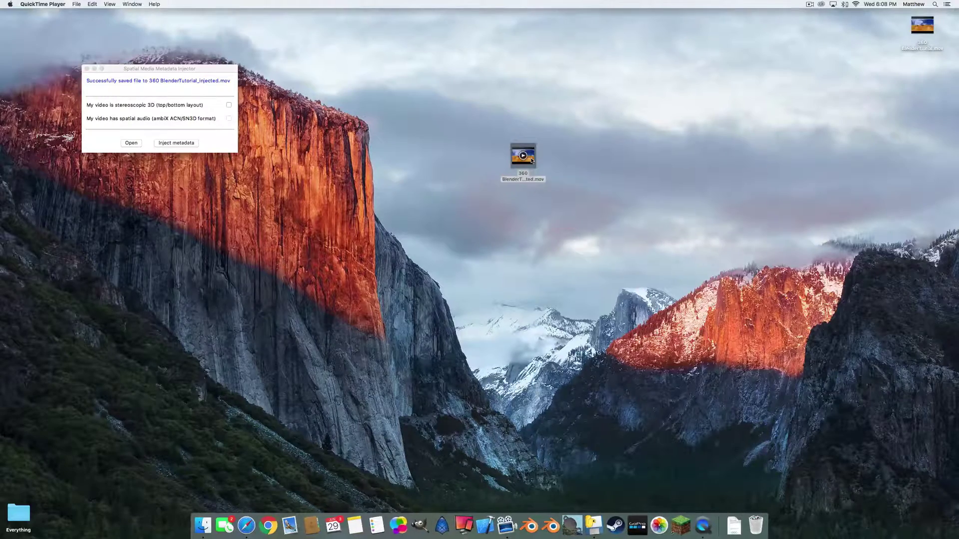
pyautogui.click(467, 420)
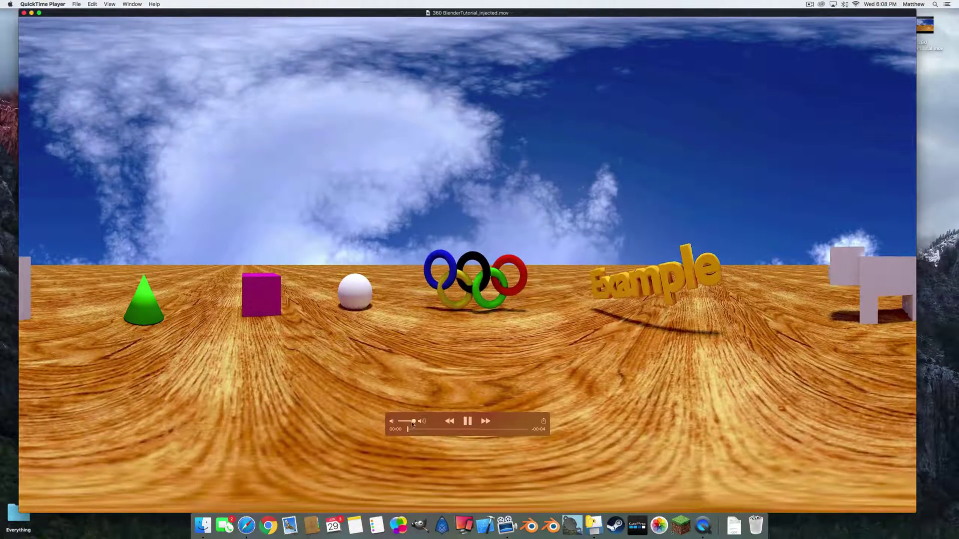
pyautogui.press('space')
pyautogui.click(24, 12)
pyautogui.moveTo(522, 157); pyautogui.dragTo(826, 150)
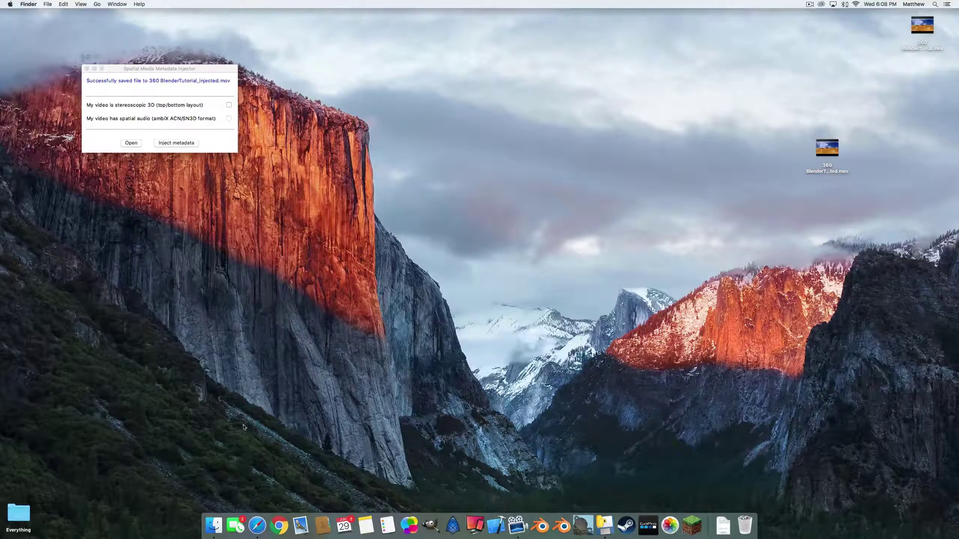
pyautogui.click(257, 525)
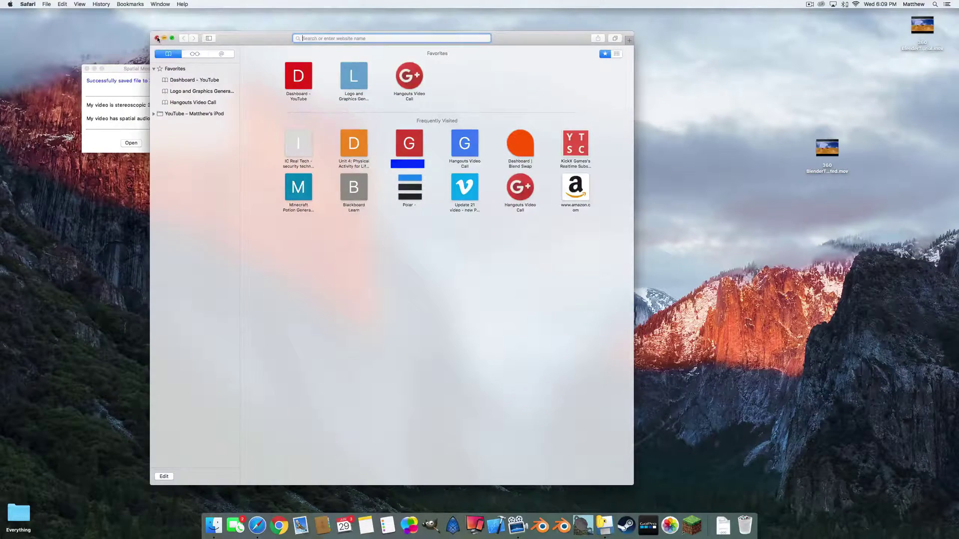
pyautogui.click(157, 39)
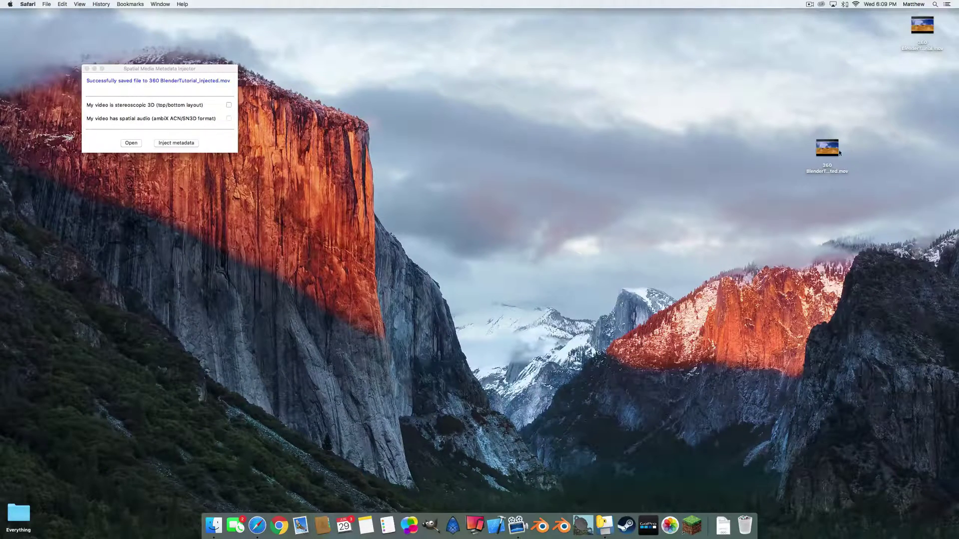
pyautogui.moveTo(841, 152); pyautogui.dragTo(723, 137)
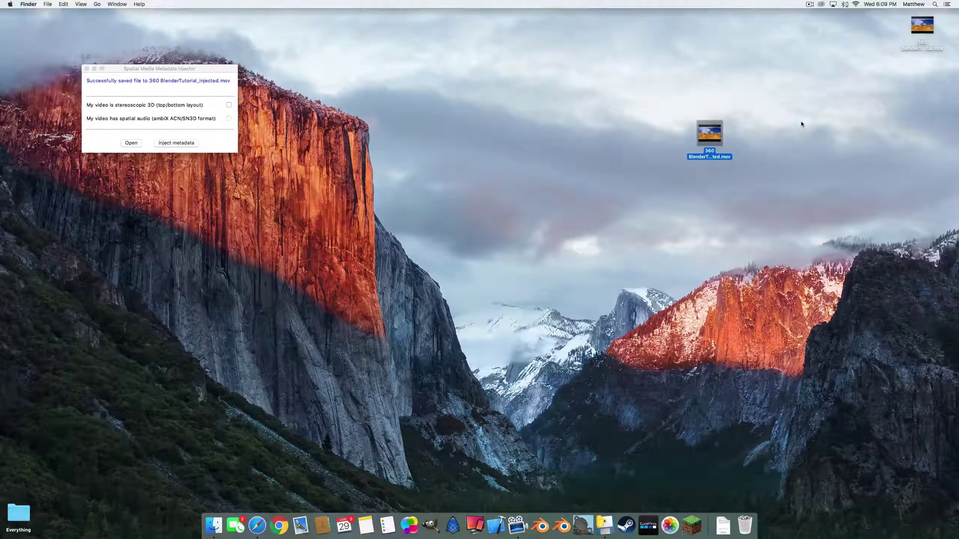